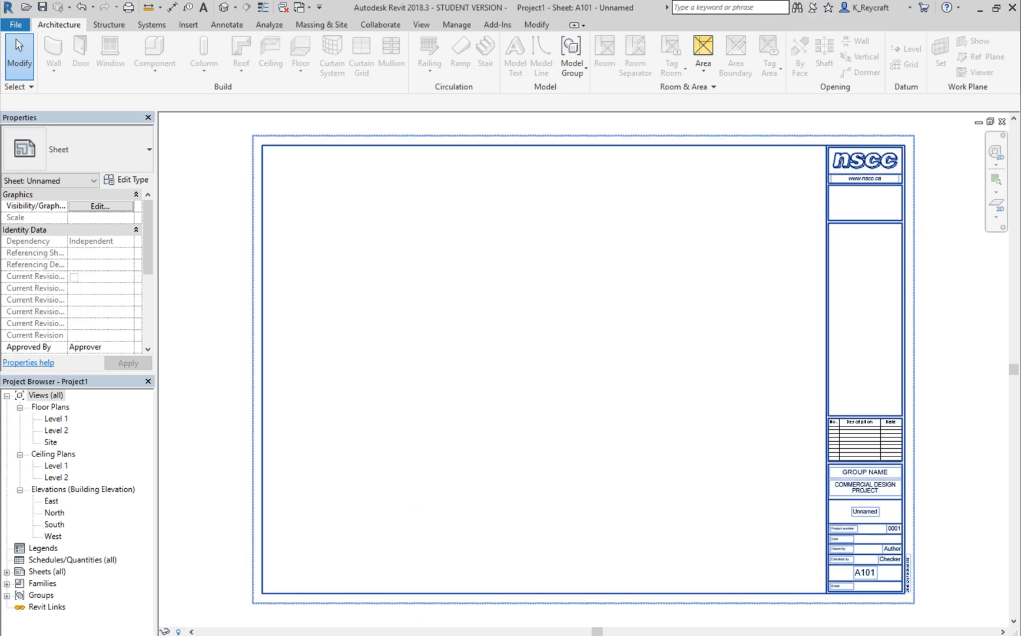
- Copy the complete notes text, from the NOTES heading to the floor assembly note, from Notepad and return to the Revit sheet
{"action": "key", "text": "alt+Tab"}
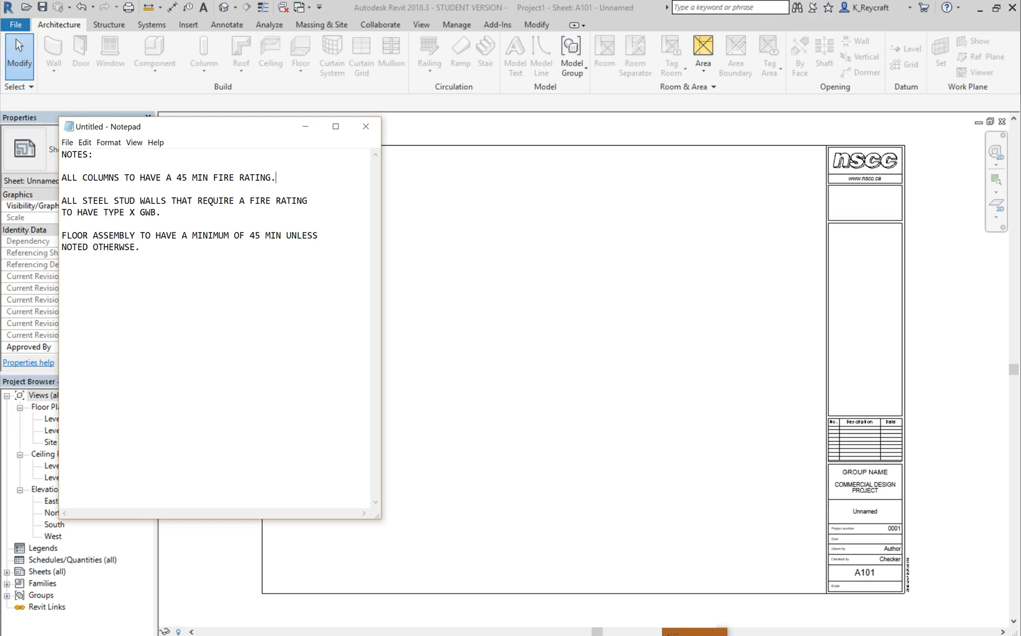
{"action": "left_click", "coordinate": [696, 466]}
{"action": "scroll", "coordinate": [821, 284], "scroll_direction": "up", "scroll_amount": 4}
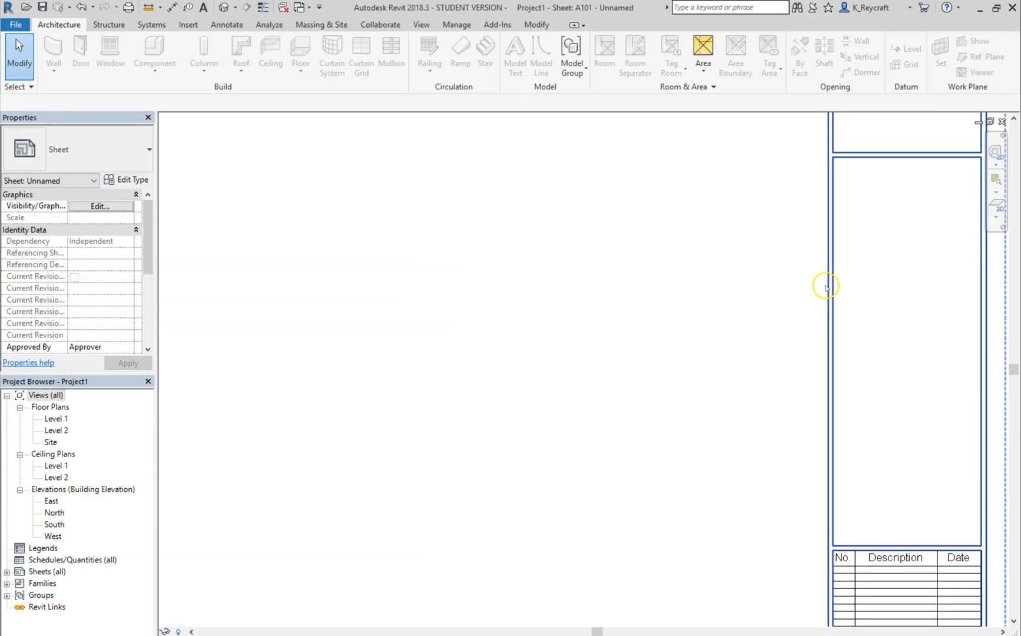
{"action": "middle_click_drag", "start_coordinate": [654, 314], "coordinate": [476, 441]}
{"action": "scroll", "coordinate": [566, 333], "scroll_direction": "up", "scroll_amount": 1}
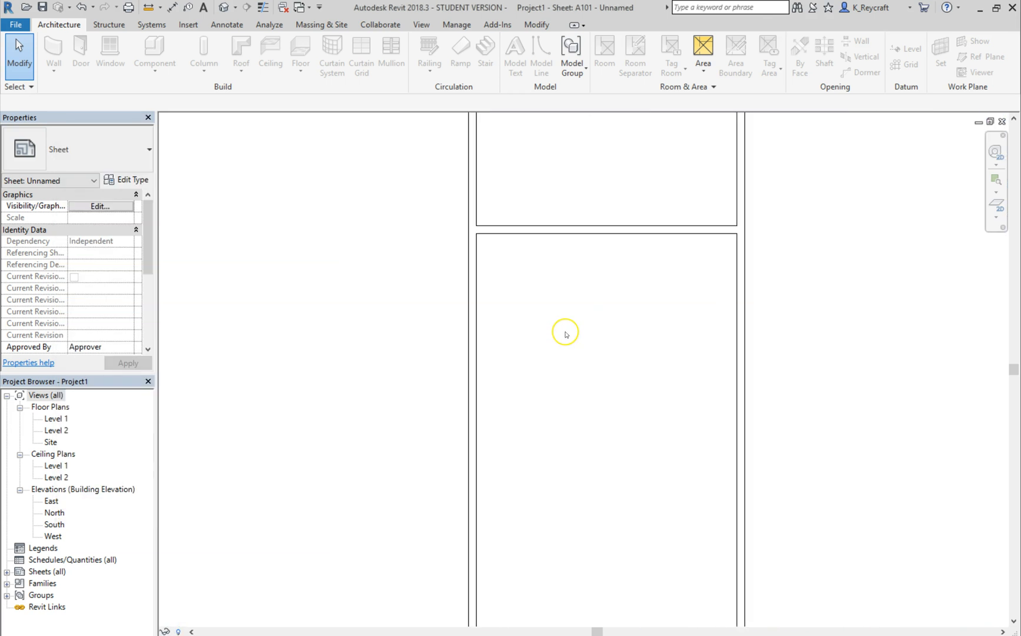
{"action": "scroll", "coordinate": [565, 334], "scroll_direction": "up", "scroll_amount": 1}
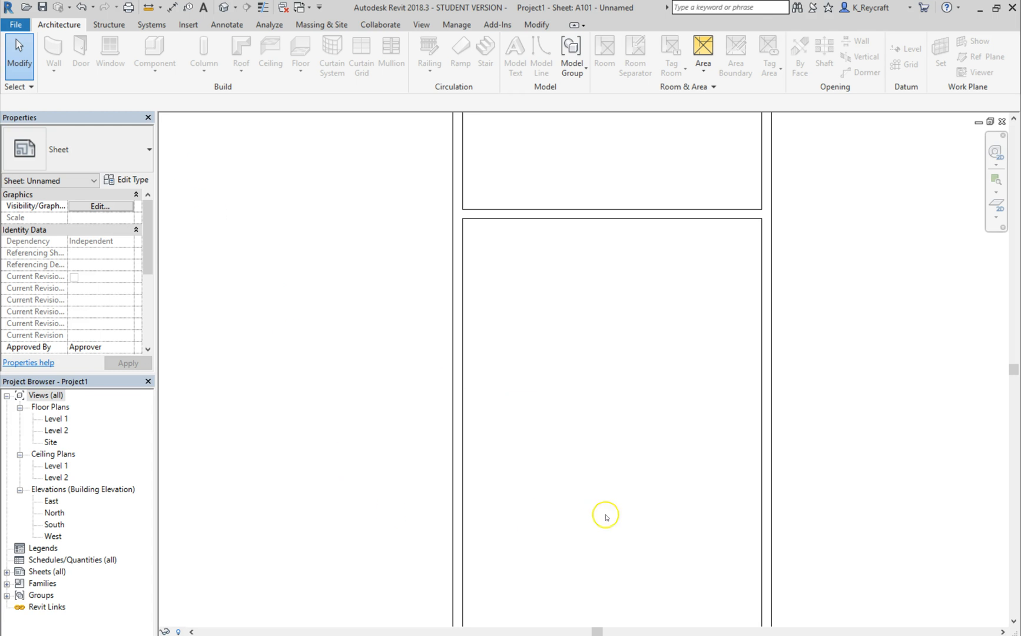
{"action": "left_click", "coordinate": [662, 635]}
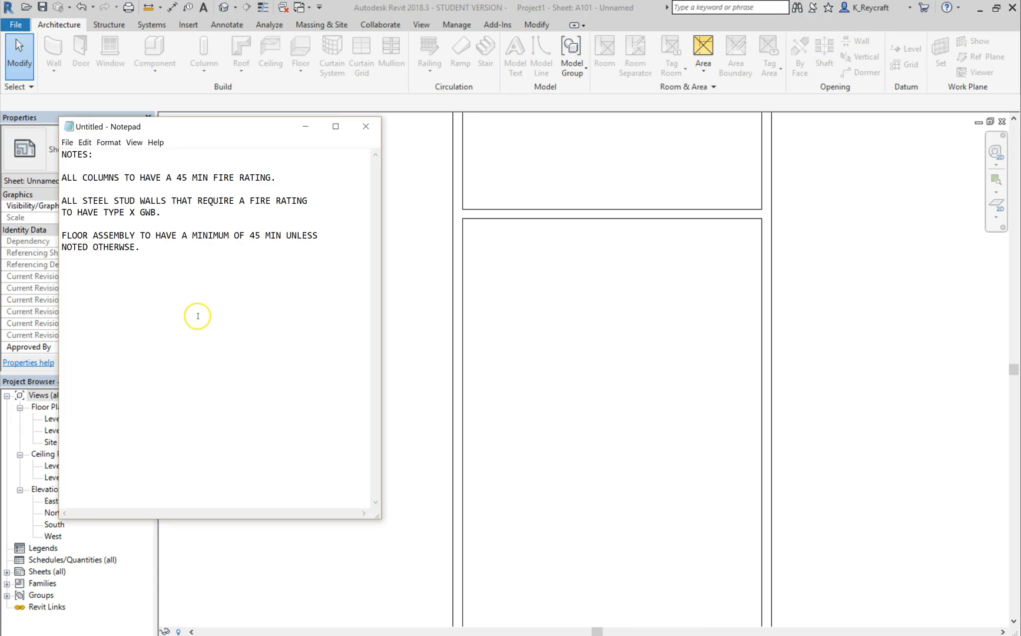
{"action": "left_click", "coordinate": [149, 245]}
{"action": "left_click_drag", "start_coordinate": [149, 245], "coordinate": [54, 144]}
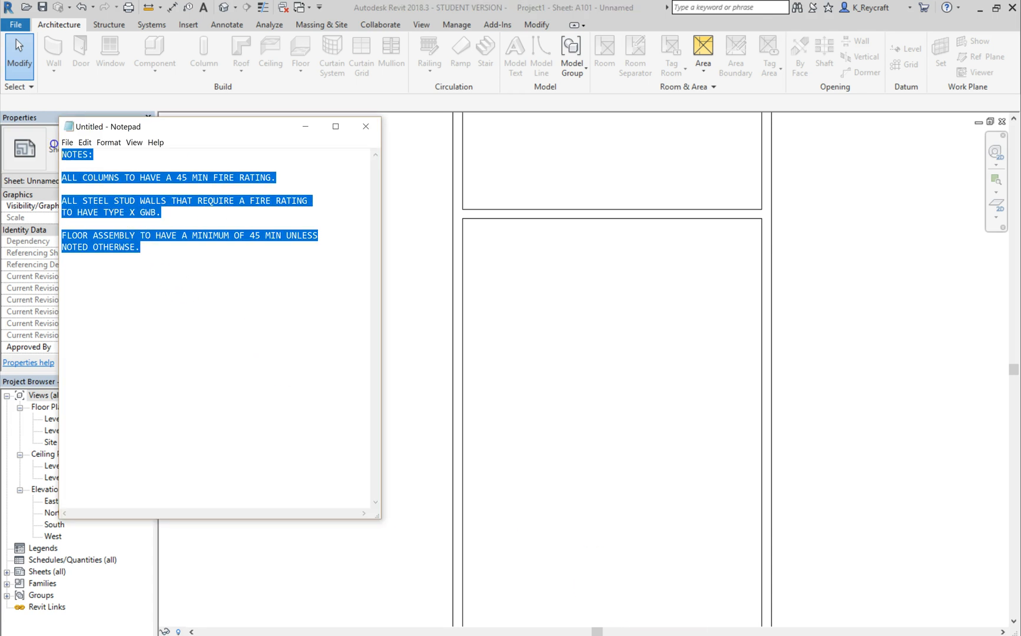
{"action": "right_click", "coordinate": [115, 206]}
{"action": "left_click", "coordinate": [78, 241]}
{"action": "left_click", "coordinate": [404, 205]}
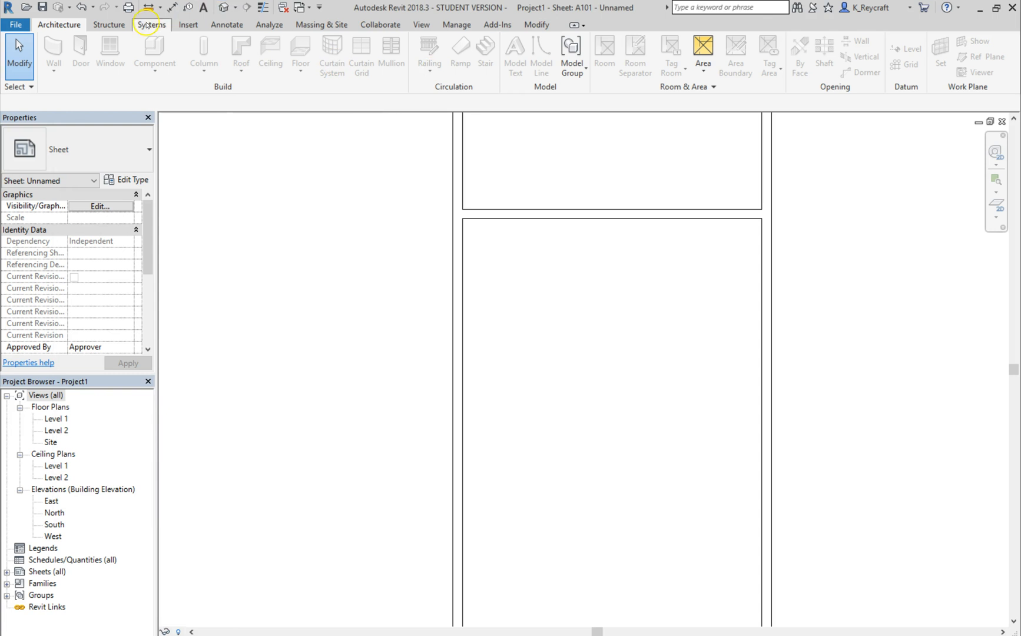
- Place a text note spanning the width of the large empty title block box and paste the copied notes into it
{"action": "left_click", "coordinate": [237, 30]}
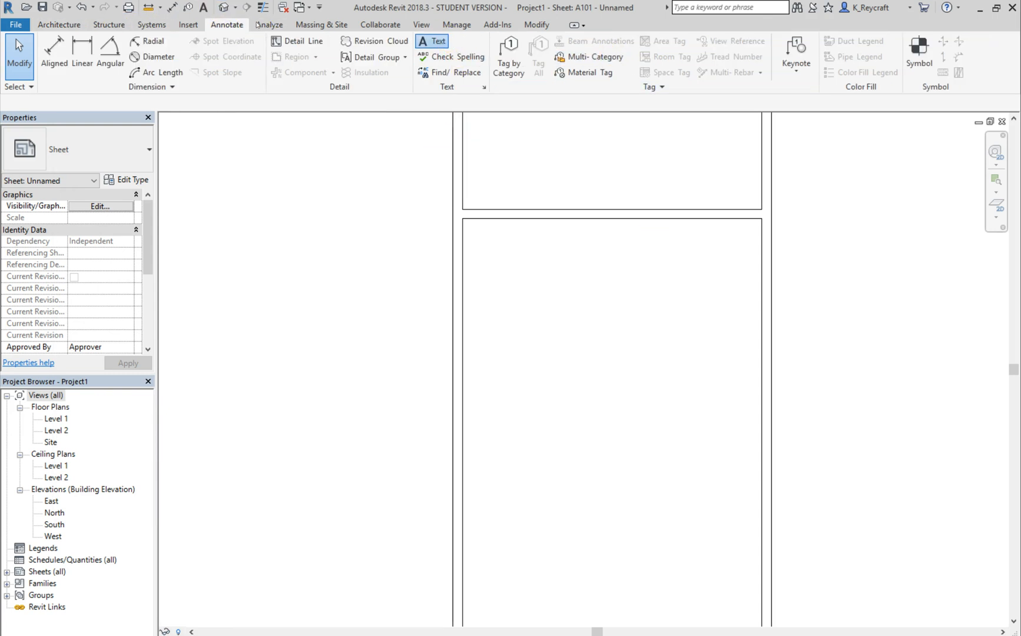
{"action": "left_click", "coordinate": [436, 42]}
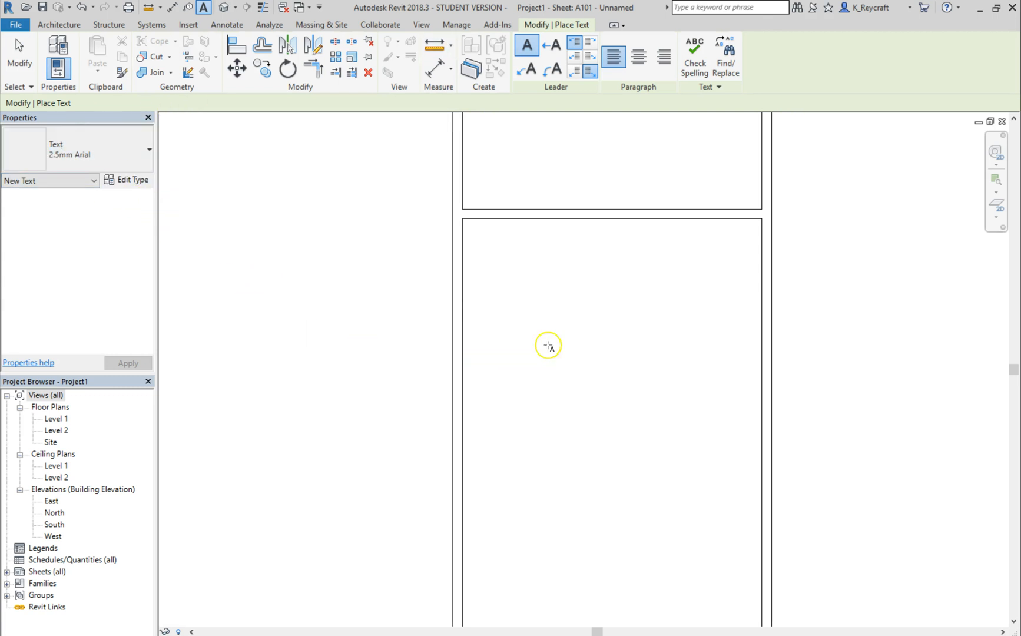
{"action": "left_click_drag", "start_coordinate": [479, 240], "coordinate": [753, 569]}
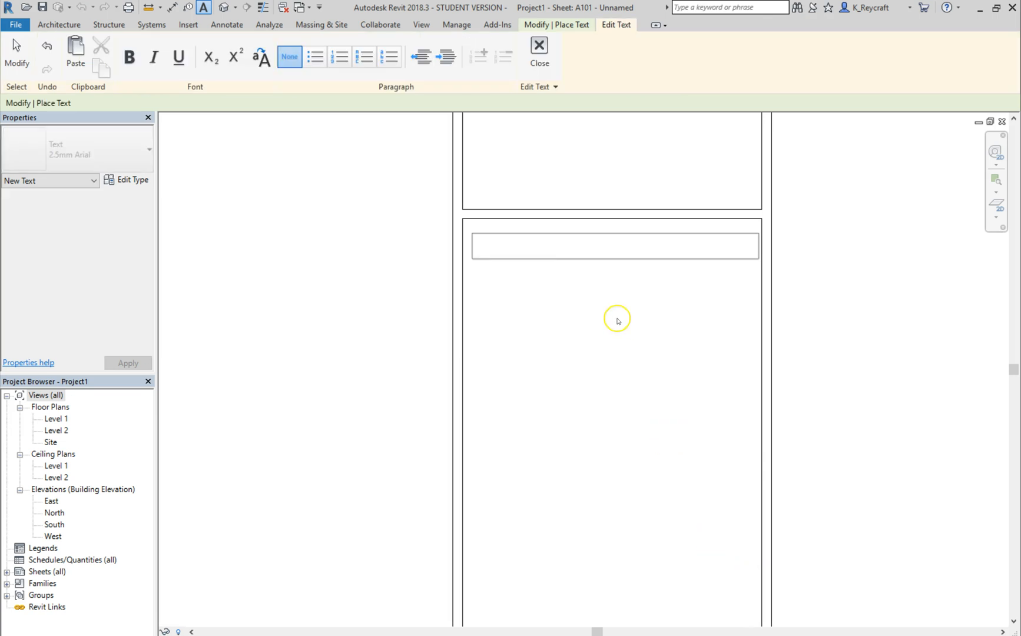
{"action": "right_click", "coordinate": [546, 247]}
{"action": "left_click", "coordinate": [576, 340]}
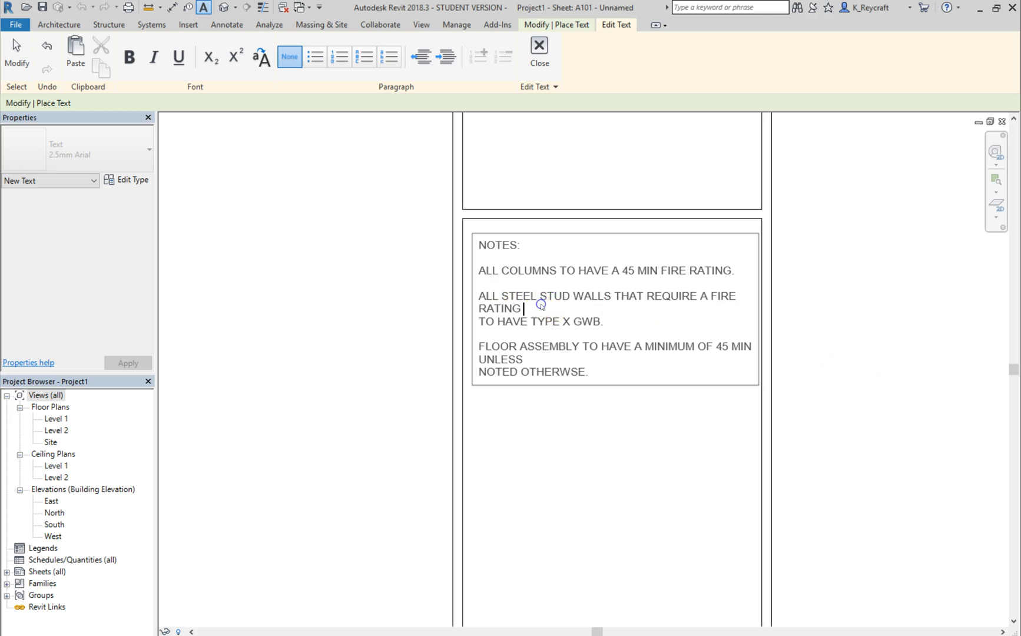
- Remove the stray line breaks after "FIRE RATING" in the stud wall note and after "UNLESS" in the floor assembly note
{"action": "key", "text": "Delete"}
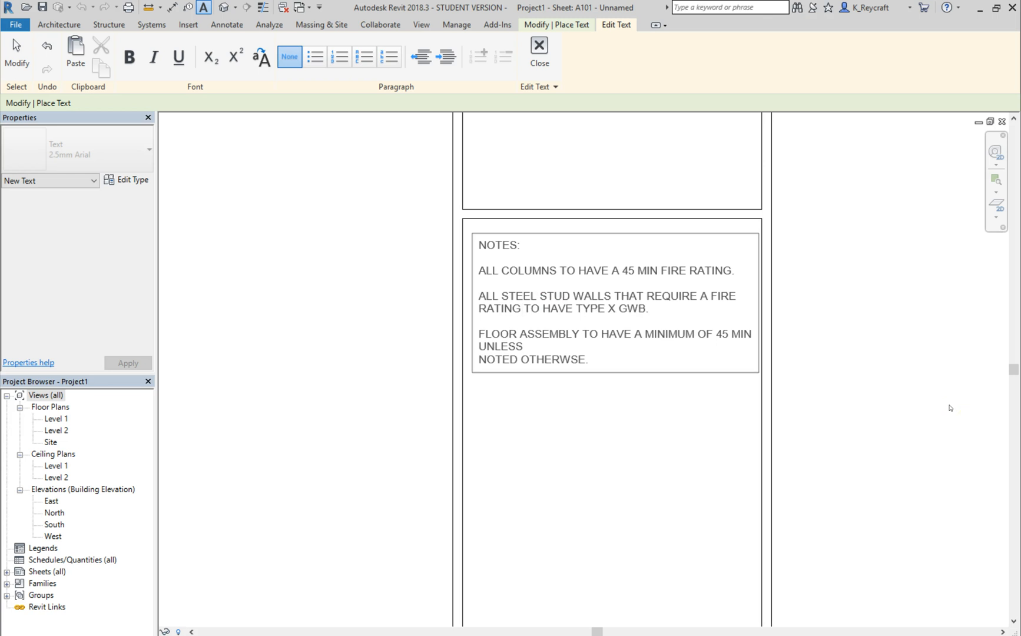
{"action": "left_click", "coordinate": [579, 349]}
{"action": "key", "text": "Delete"}
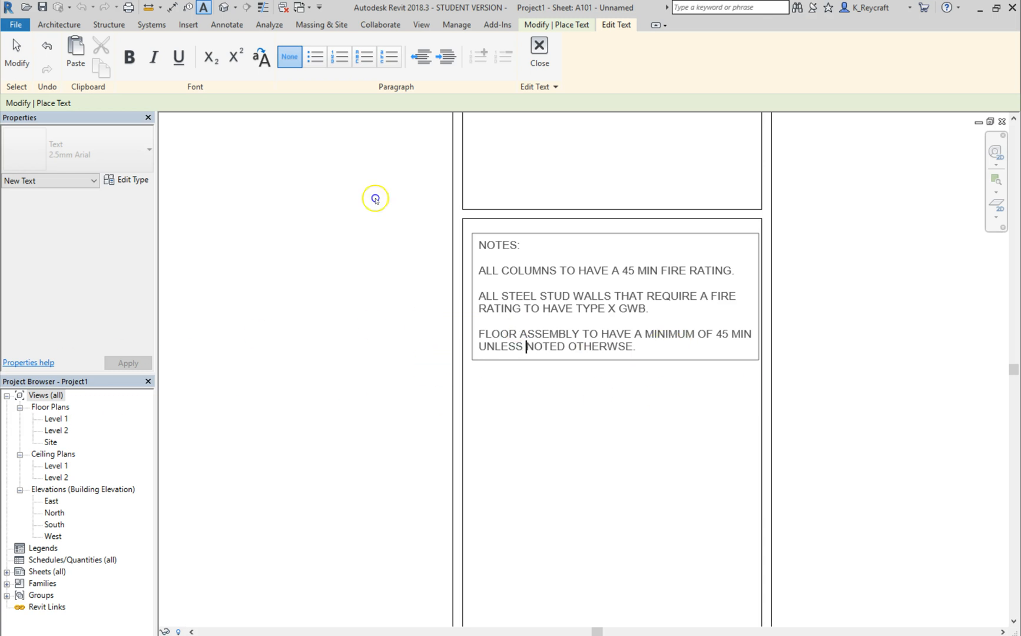
- Format the three notes below the NOTES heading as a bulleted list and delete the empty bullets between them
{"action": "left_click_drag", "start_coordinate": [652, 347], "coordinate": [471, 271]}
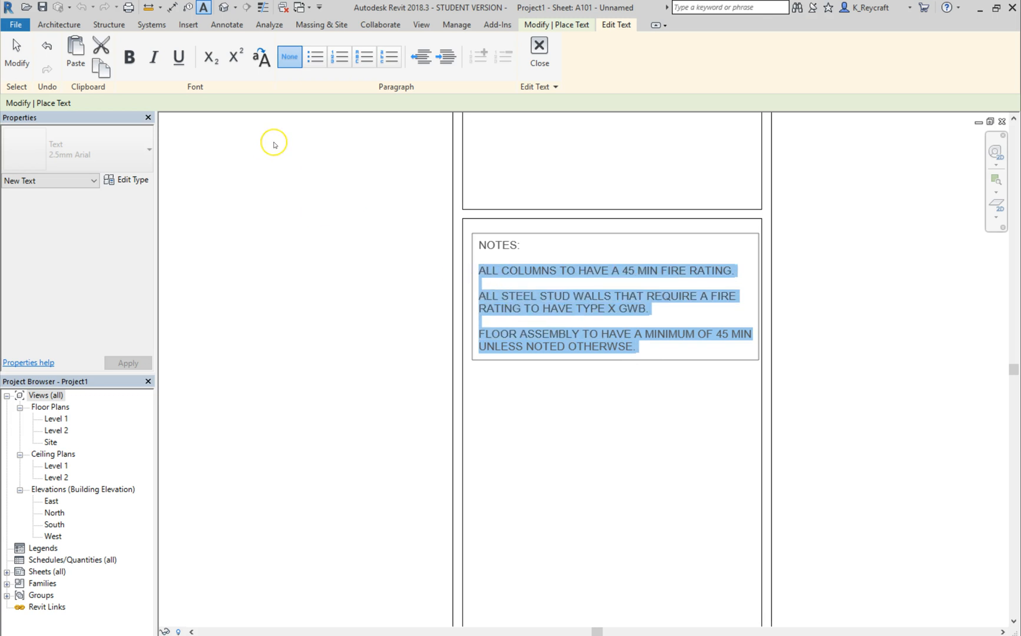
{"action": "left_click", "coordinate": [316, 56]}
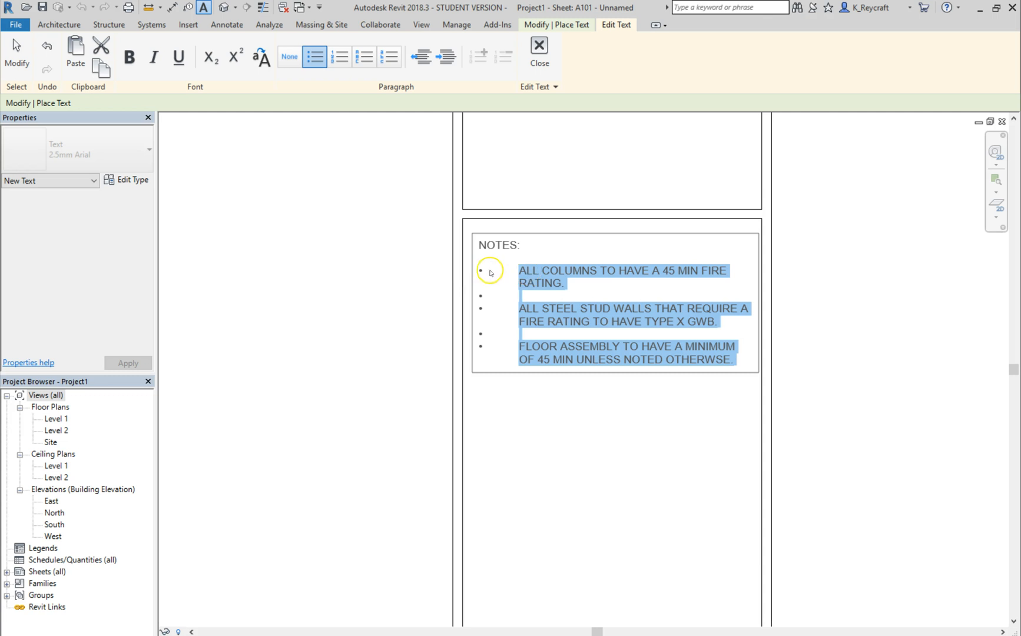
{"action": "left_click", "coordinate": [586, 298]}
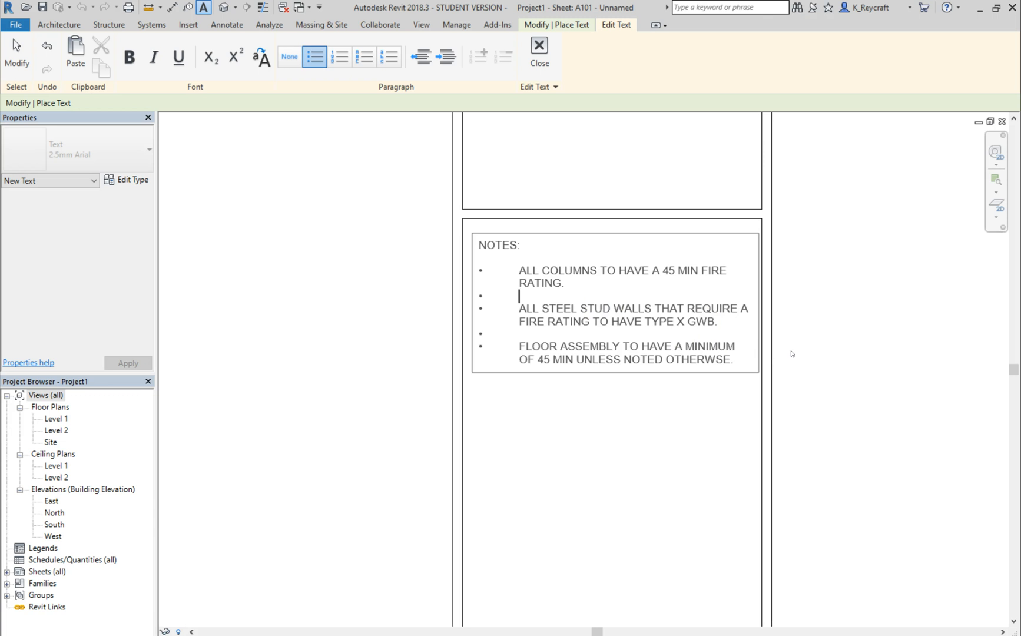
{"action": "key", "text": "Delete"}
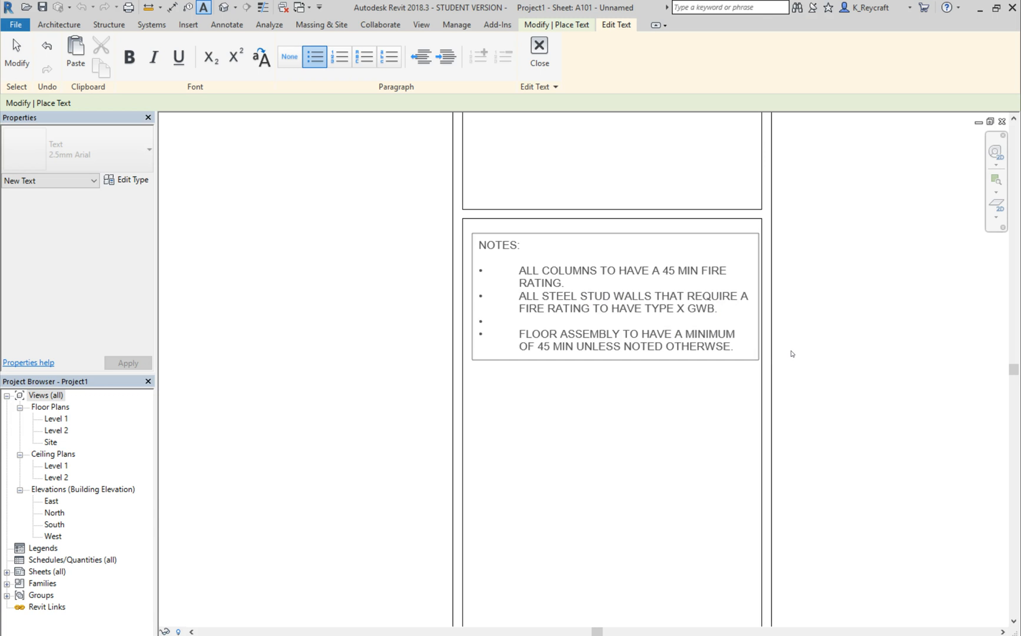
{"action": "key", "text": "Delete"}
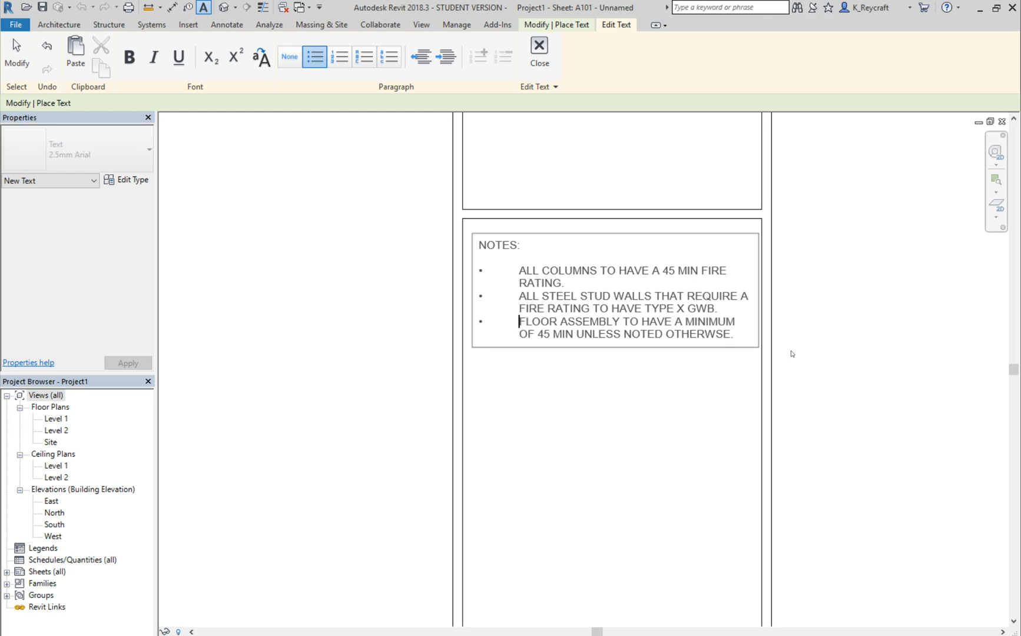
- Insert an unbulleted blank line after the column note and after the stud wall note, and finish the text edit
{"action": "left_click", "coordinate": [599, 287]}
{"action": "key", "text": "shift+Return"}
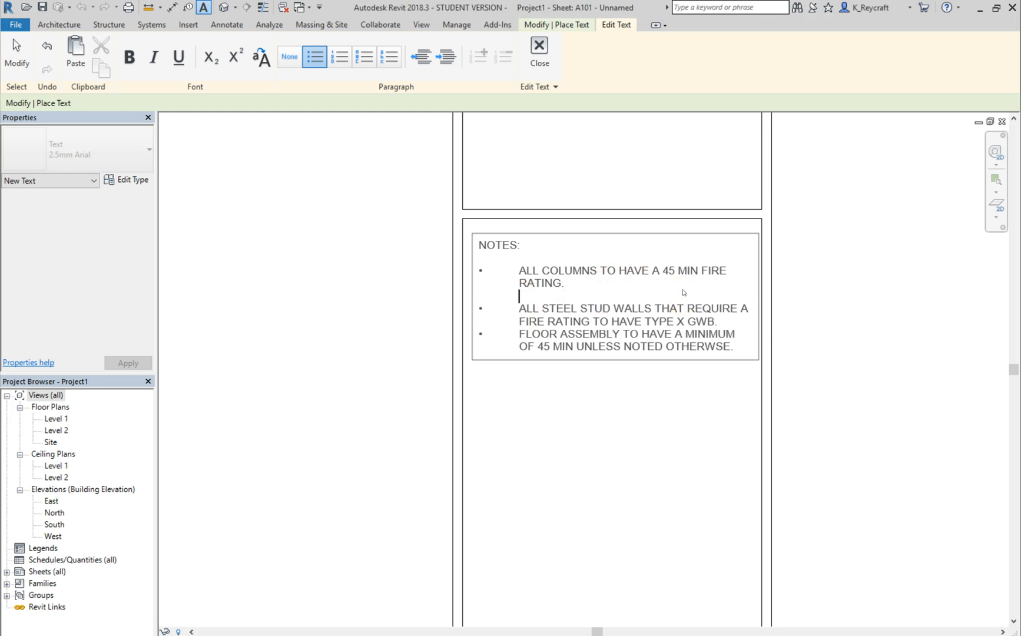
{"action": "left_click", "coordinate": [730, 324]}
{"action": "key", "text": "shift+Return"}
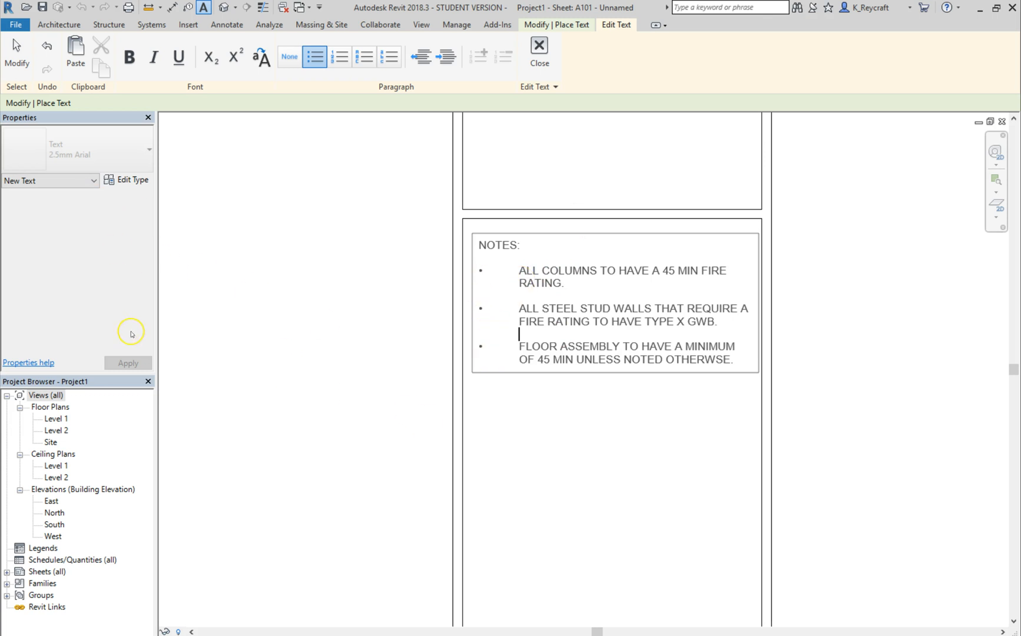
{"action": "left_click", "coordinate": [569, 458]}
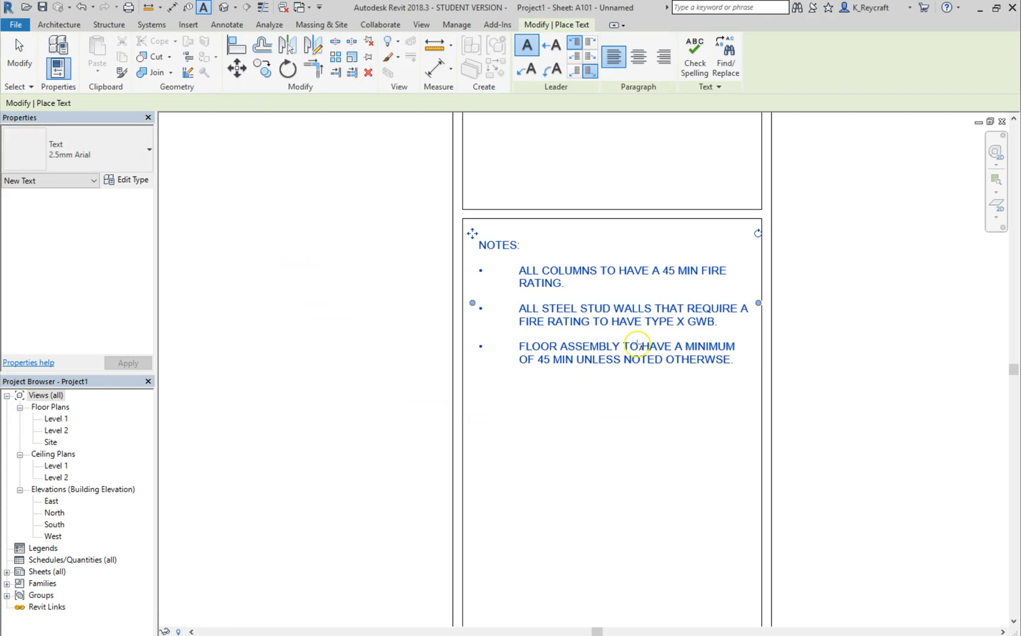
- Set the tab size of the 2.5mm Arial text type to 5 mm
{"action": "left_click", "coordinate": [136, 181]}
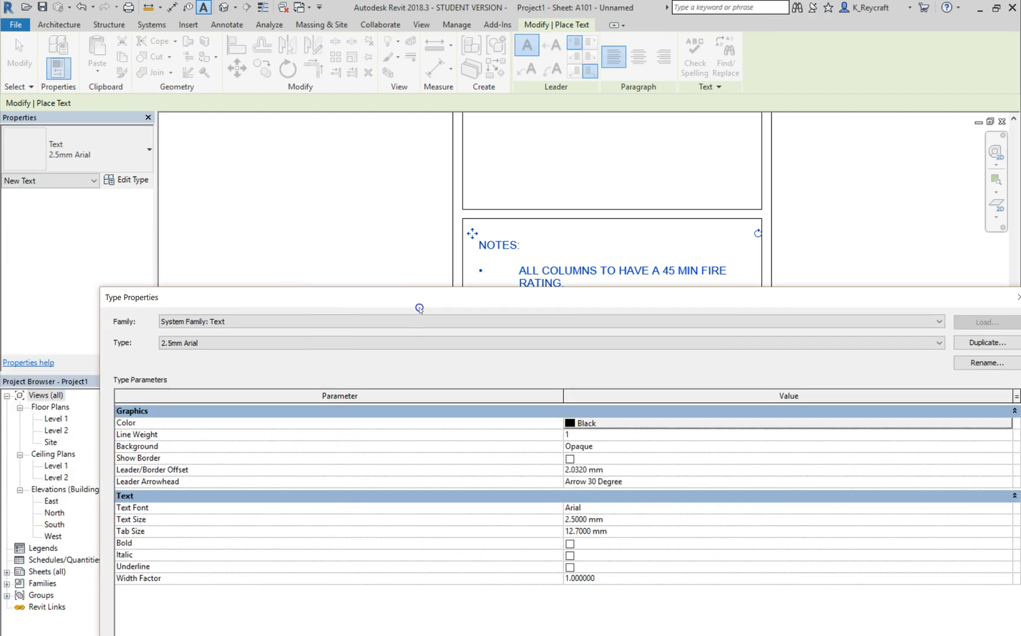
{"action": "left_click_drag", "start_coordinate": [337, 104], "coordinate": [339, 40]}
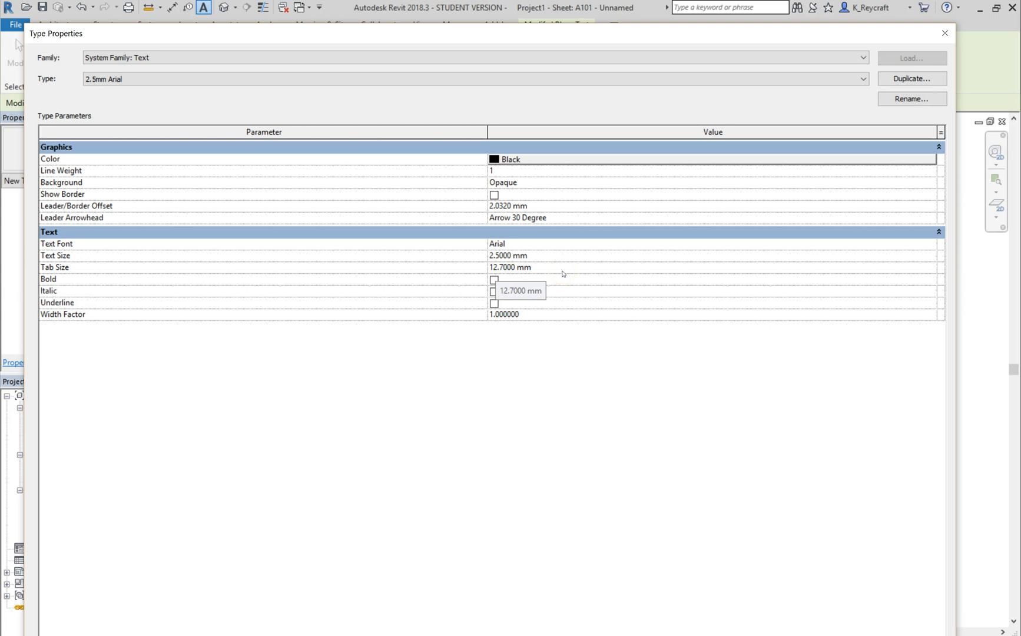
{"action": "left_click", "coordinate": [516, 267]}
{"action": "double_click", "coordinate": [516, 267]}
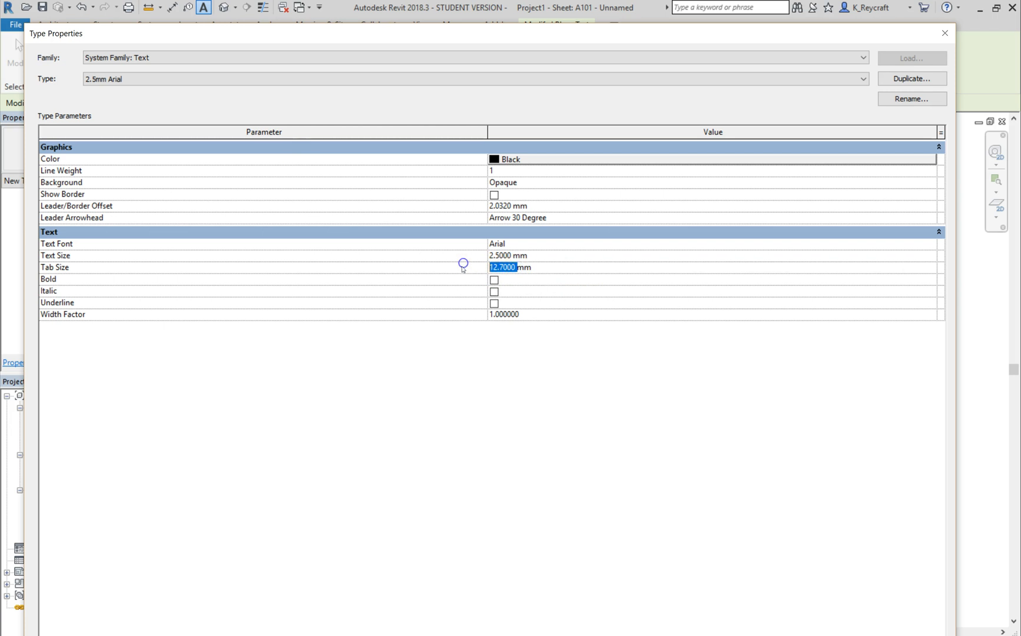
{"action": "type", "text": "5"}
{"action": "key", "text": "Return"}
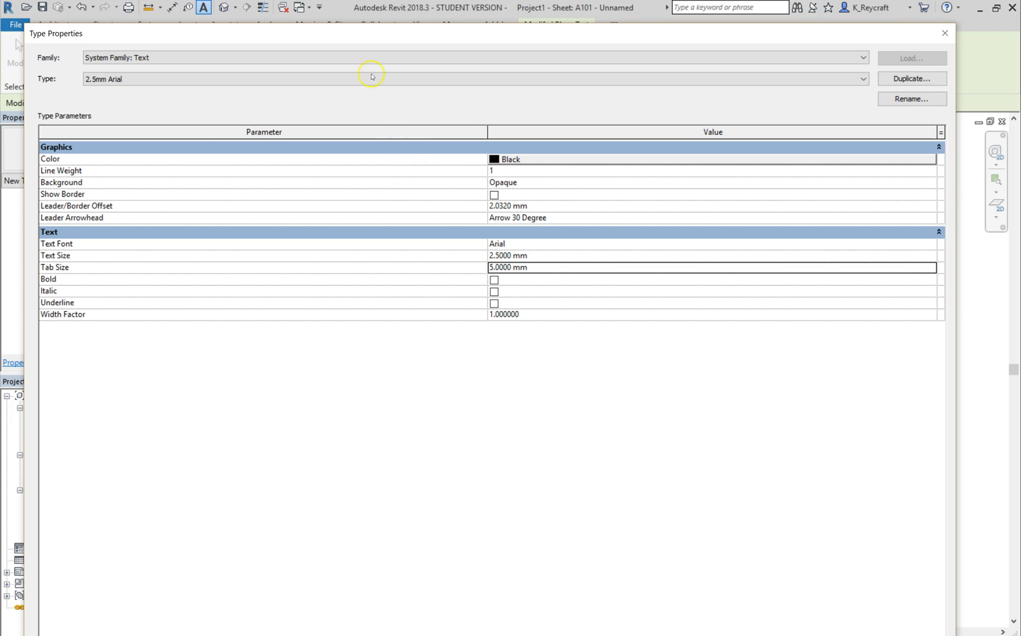
{"action": "left_click_drag", "start_coordinate": [382, 29], "coordinate": [400, 80]}
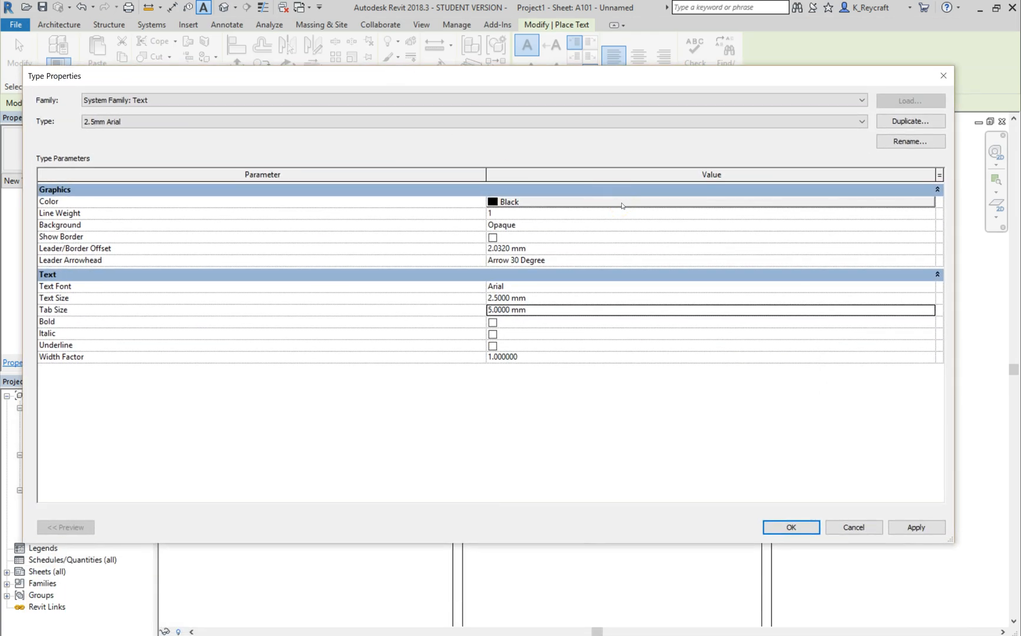
{"action": "left_click", "coordinate": [792, 527]}
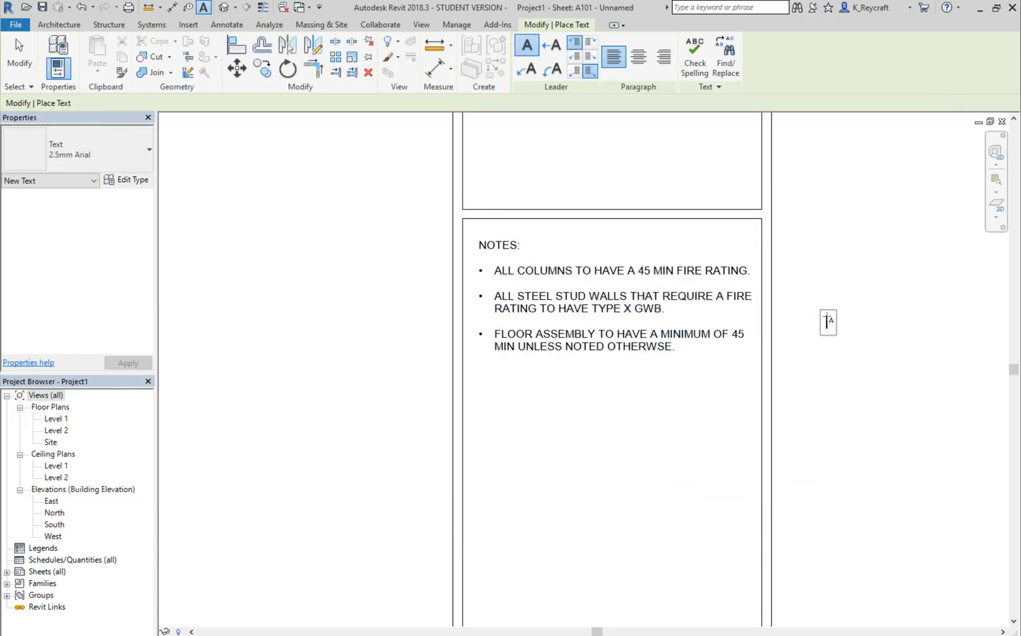
{"action": "left_click", "coordinate": [824, 317]}
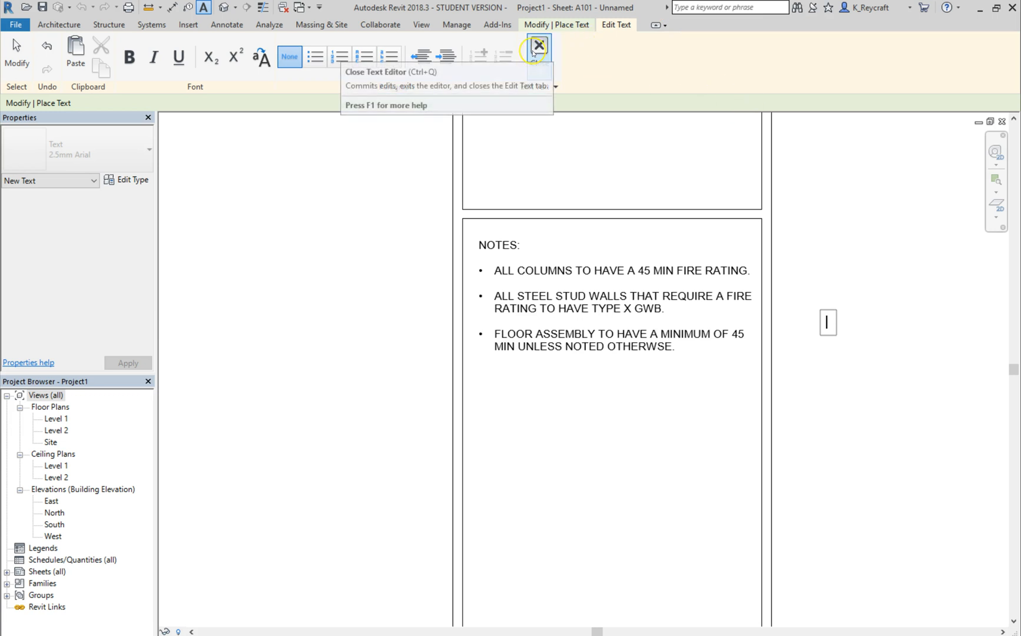
{"action": "key", "text": "Escape"}
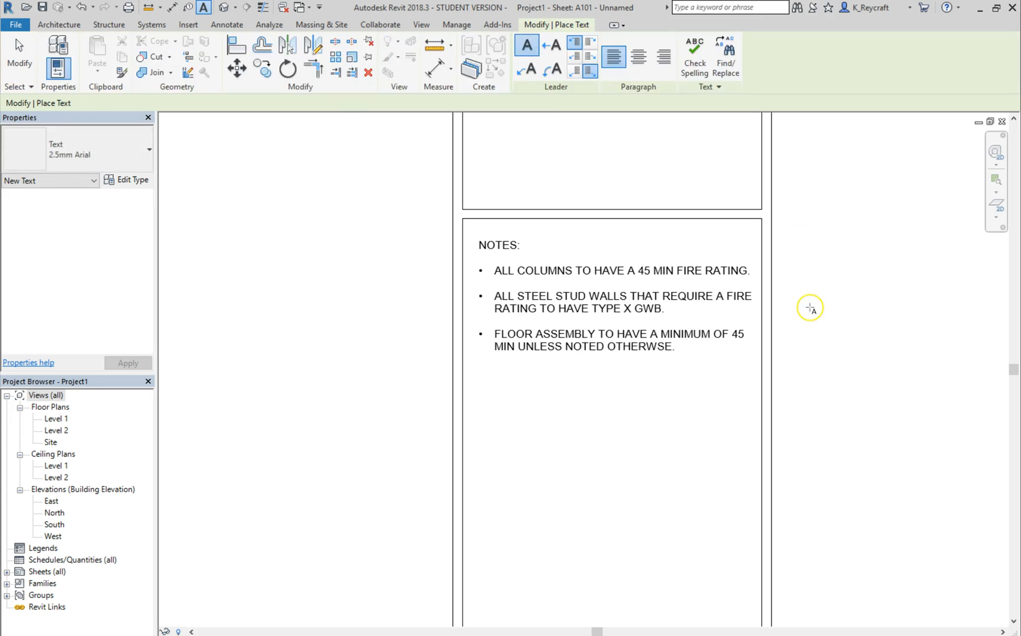
- Run a spelling check on the sheet's notes and change "OTHERWSE" to "OTHERWISE"
{"action": "left_click", "coordinate": [695, 59]}
{"action": "left_click_drag", "start_coordinate": [191, 98], "coordinate": [662, 395]}
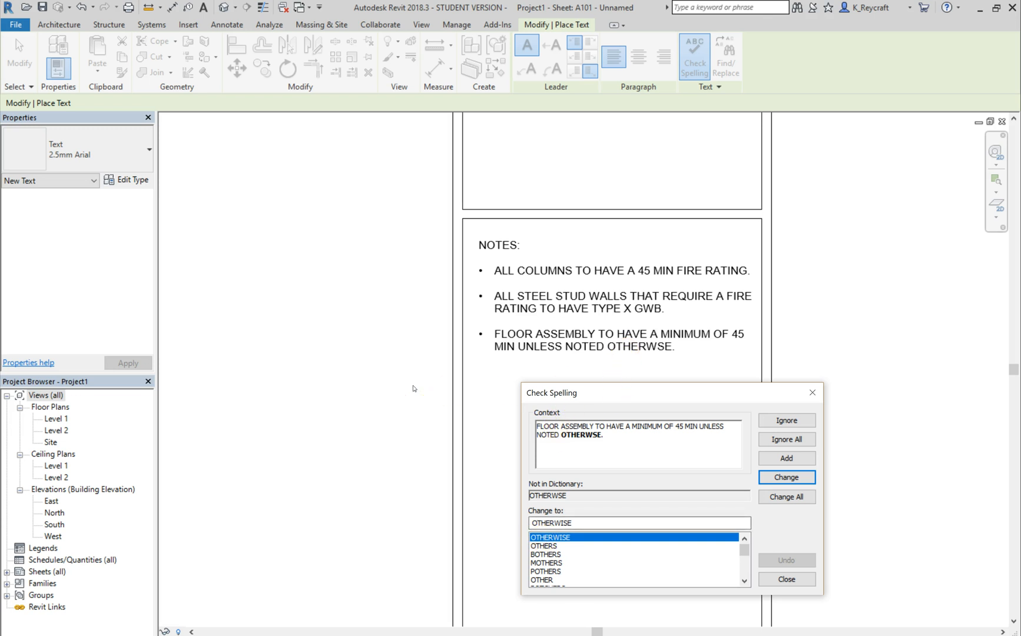
{"action": "left_click", "coordinate": [787, 477]}
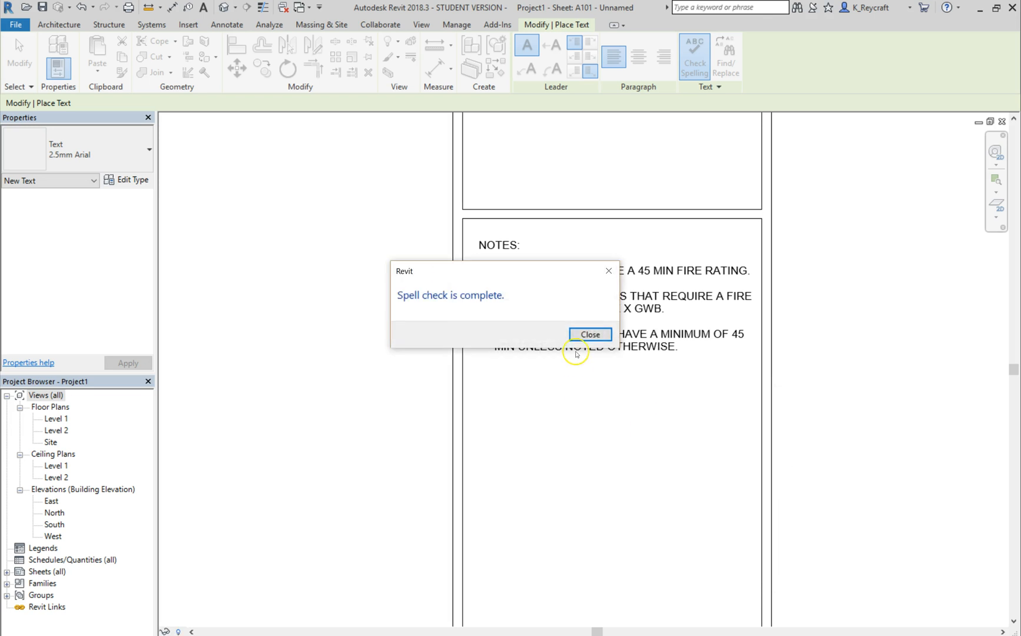
{"action": "left_click", "coordinate": [588, 332]}
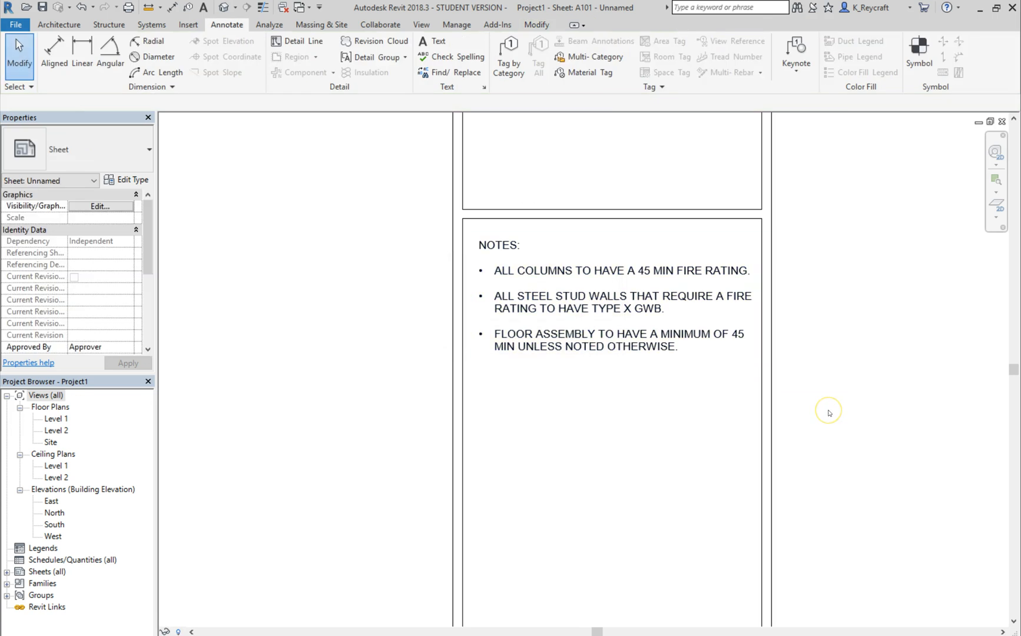
- Change the three bulleted notes below the NOTES heading to a numbered list
{"action": "double_click", "coordinate": [615, 325]}
{"action": "left_click", "coordinate": [696, 350]}
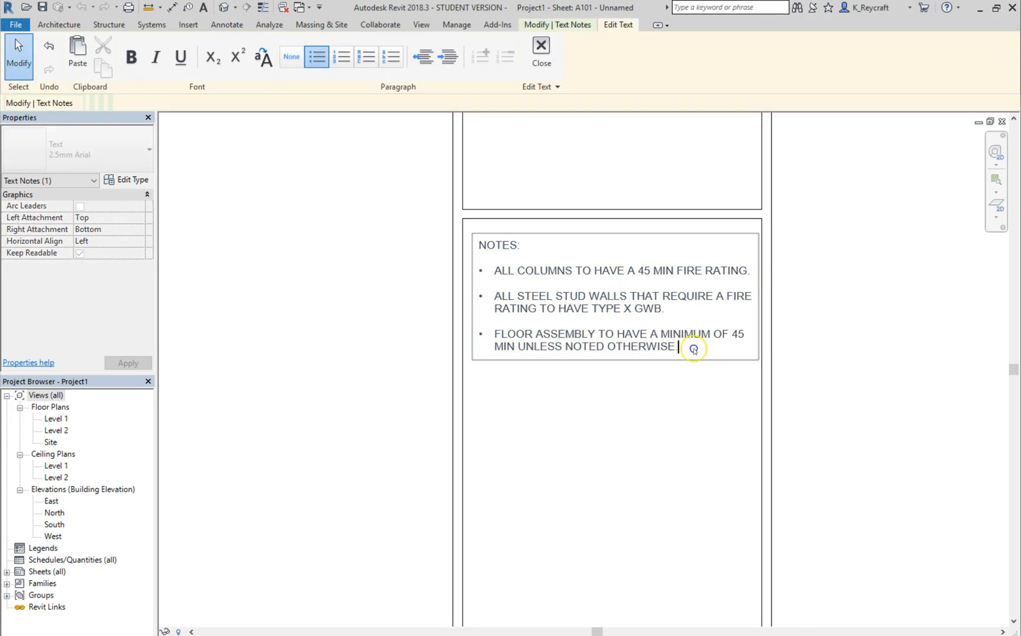
{"action": "left_click_drag", "start_coordinate": [694, 348], "coordinate": [495, 272]}
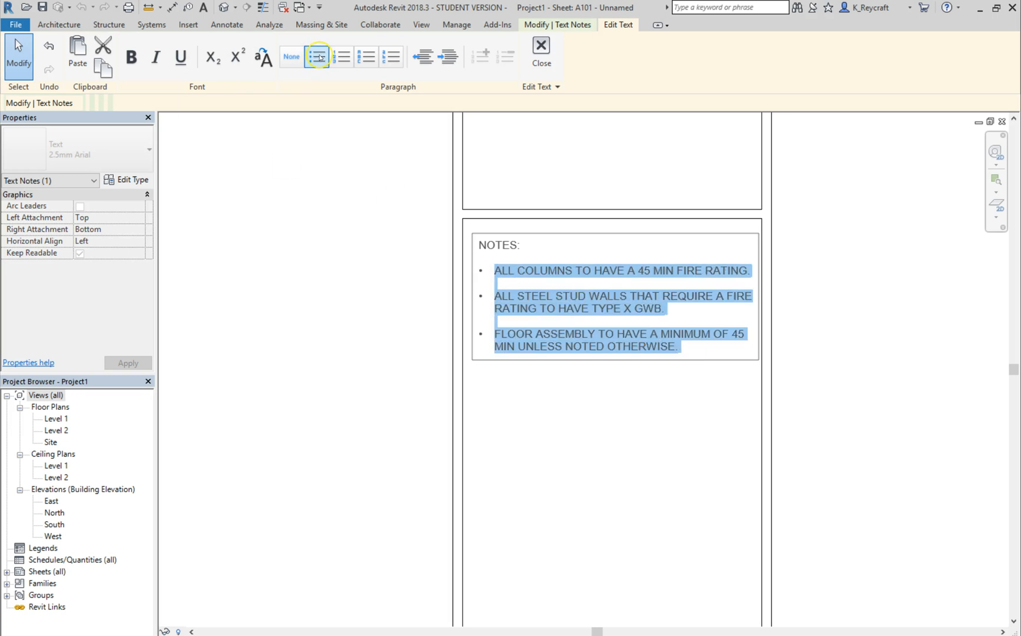
{"action": "left_click", "coordinate": [319, 56]}
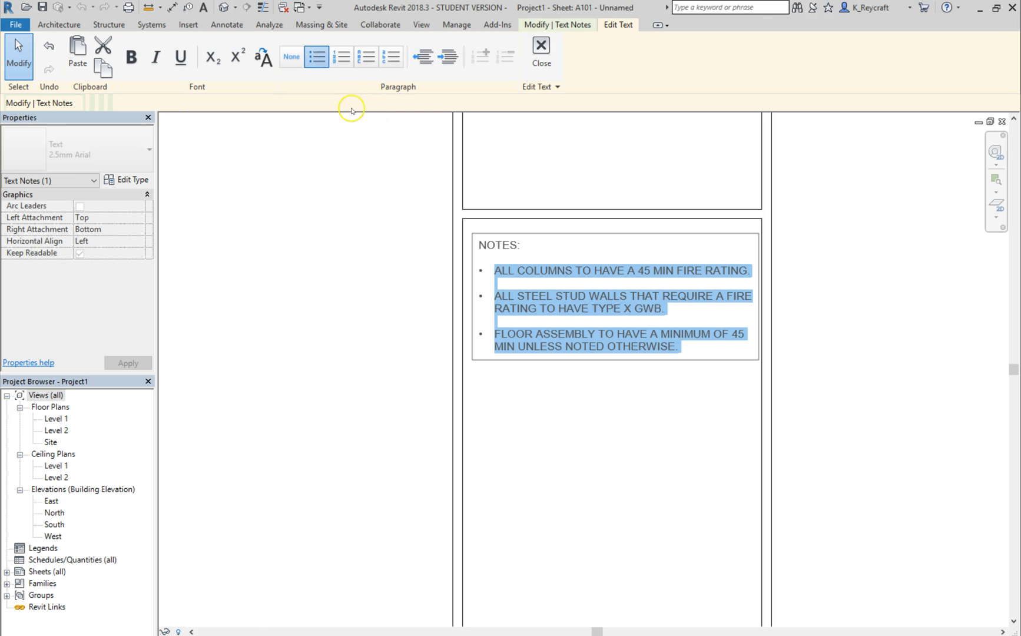
{"action": "left_click", "coordinate": [316, 61]}
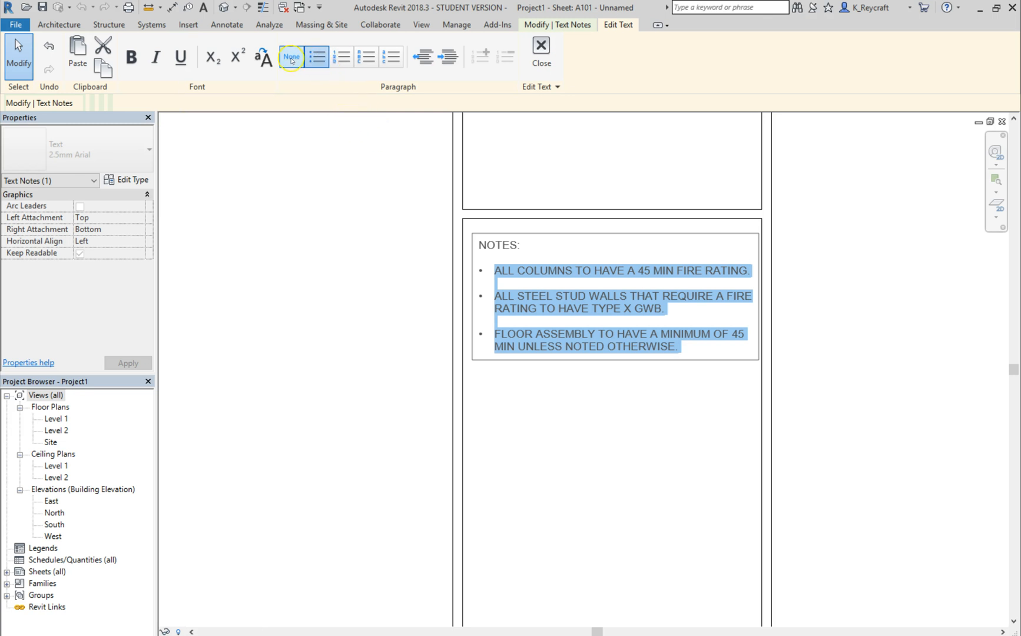
{"action": "left_click", "coordinate": [324, 64]}
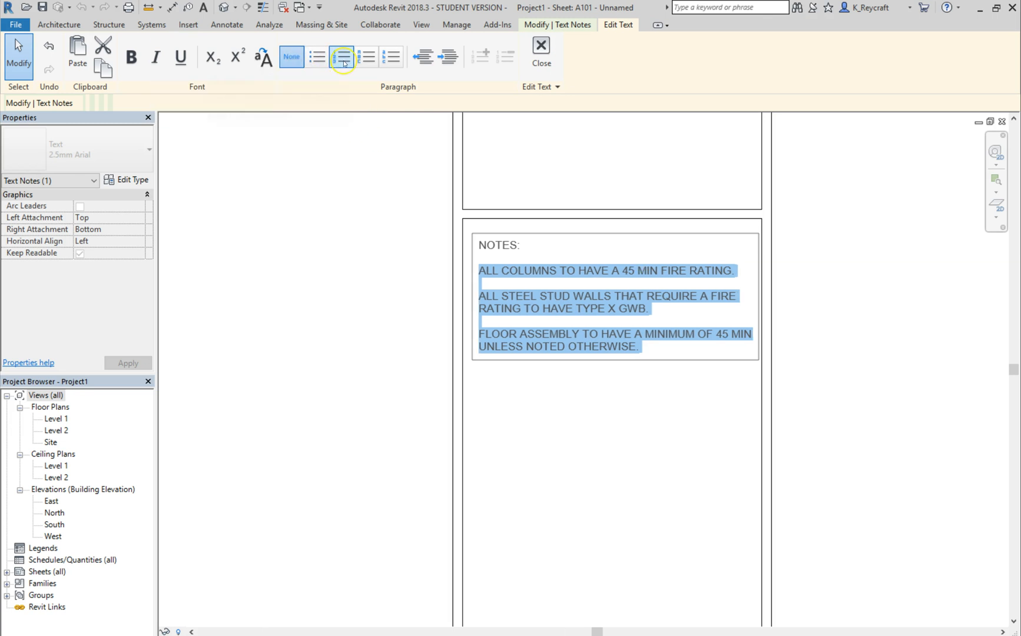
{"action": "left_click", "coordinate": [342, 57]}
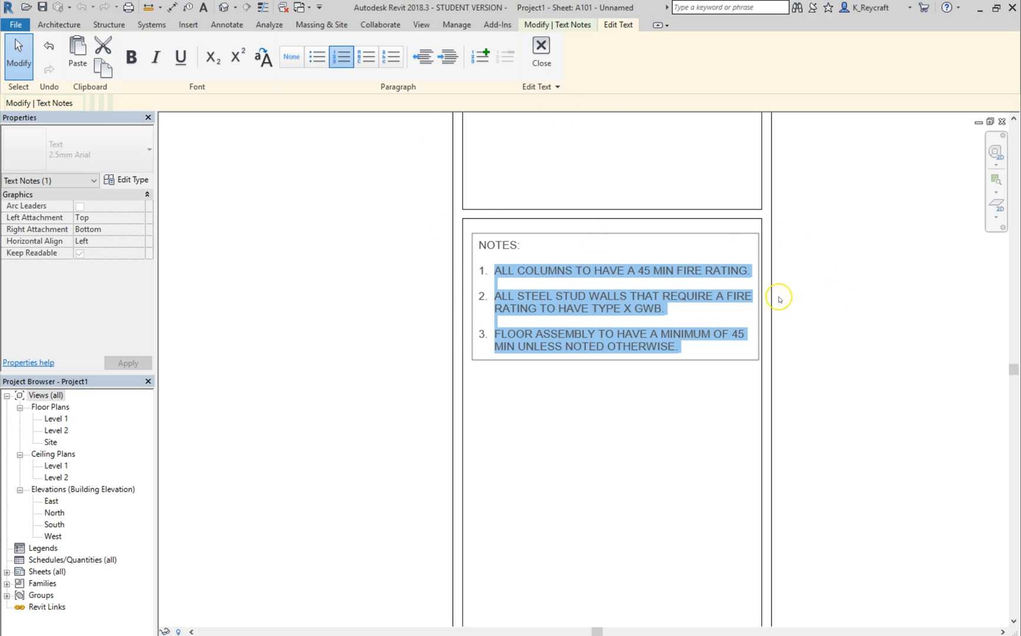
- Add an indented lettered sub-item reading "THIS IS AN EXAMPLE OF INDENT." below the floor assembly note, with no empty item after it
{"action": "left_click", "coordinate": [745, 278]}
{"action": "left_click", "coordinate": [683, 347]}
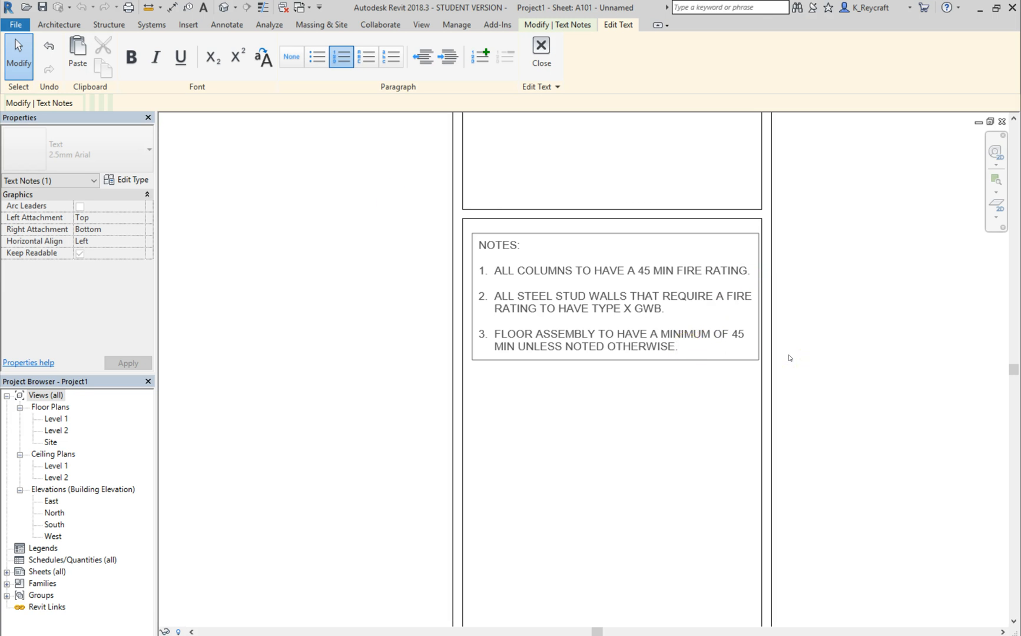
{"action": "key", "text": "Return"}
{"action": "left_click", "coordinate": [460, 70]}
{"action": "left_click", "coordinate": [448, 57]}
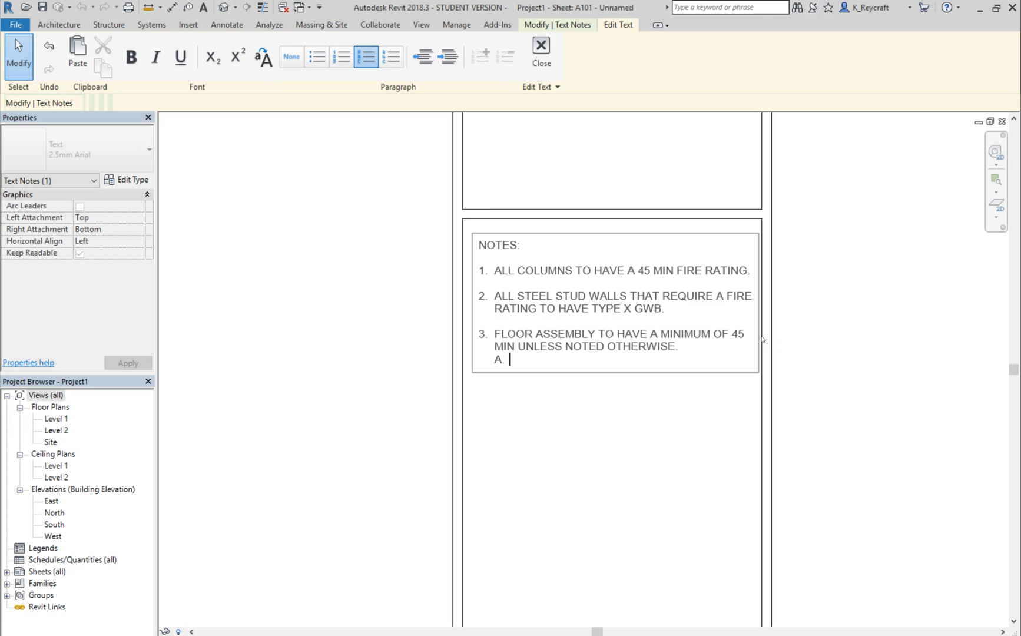
{"action": "type", "text": "THIS IS AN EXAMPLE OF INDENT."}
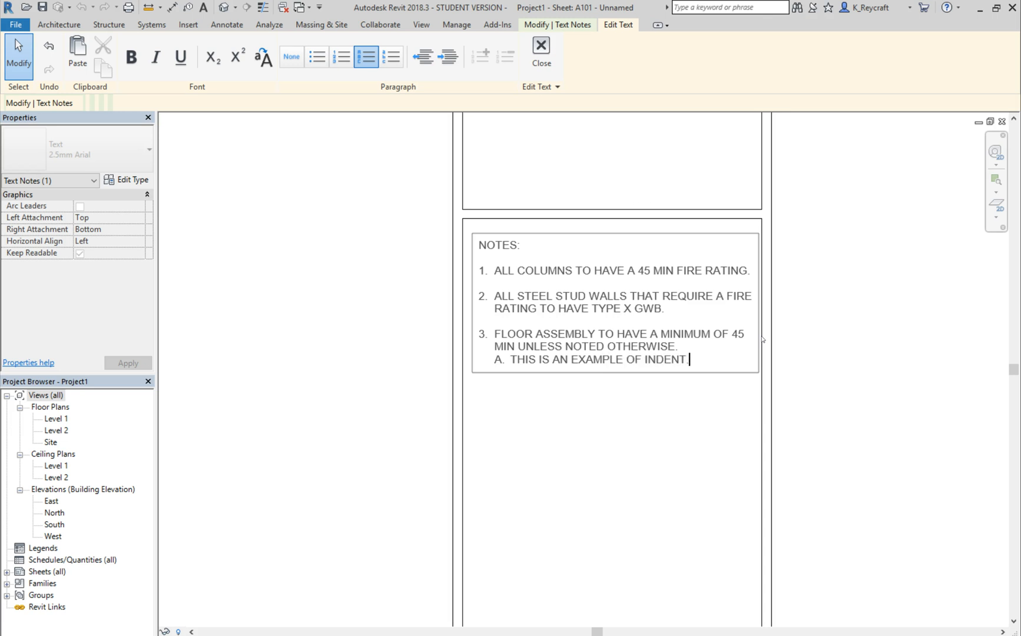
{"action": "key", "text": "Return"}
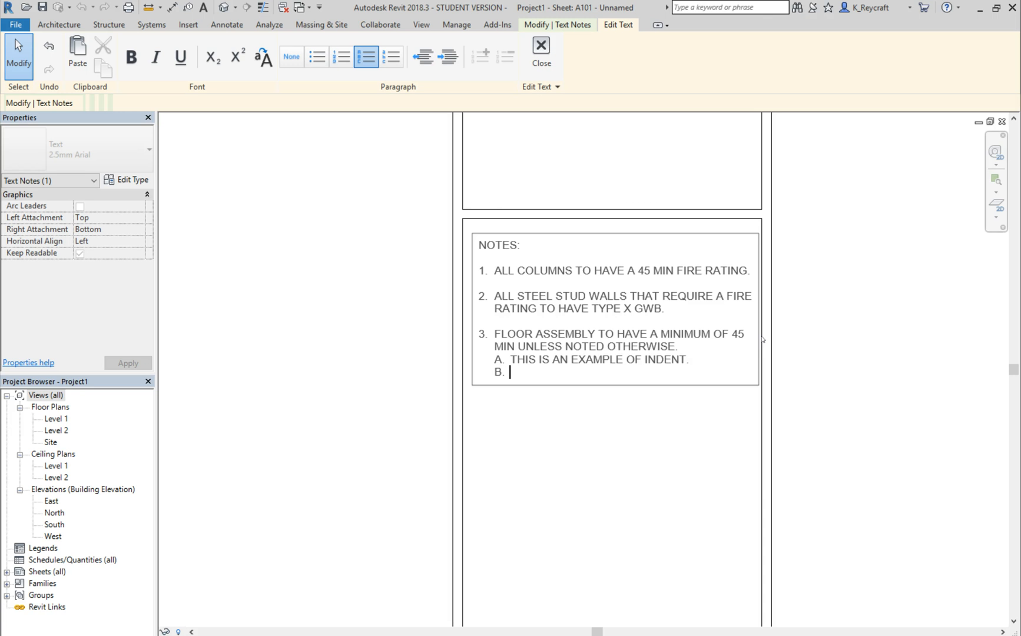
{"action": "key", "text": "BackSpace"}
{"action": "key", "text": "BackSpace"}
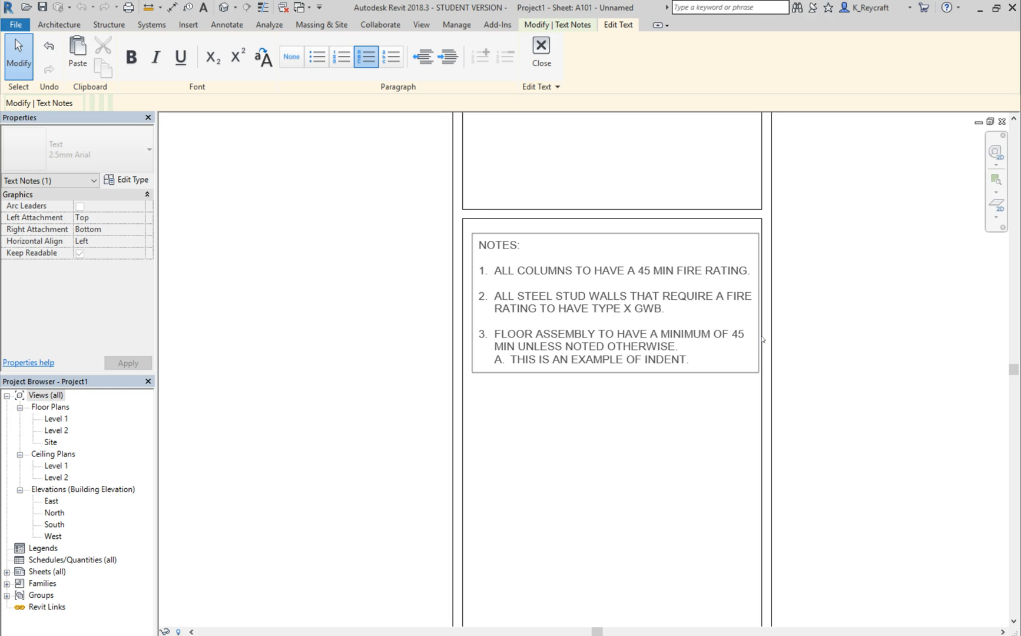